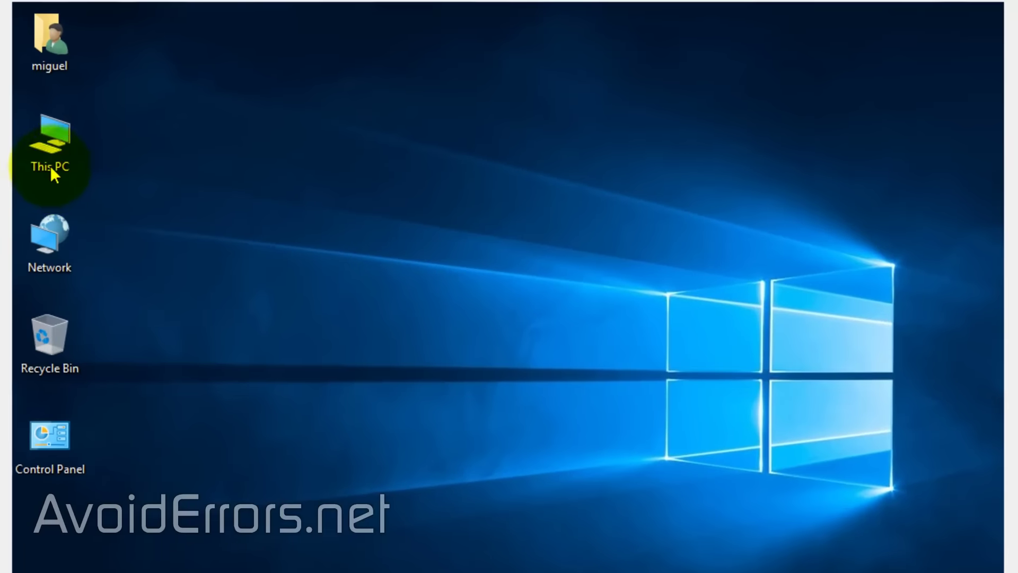
Open Computer Management from This PC, maximize it, and display Disk Management for Disk 0
{"action": "left_click", "coordinate": [47, 164]}
{"action": "right_click", "coordinate": [47, 164]}
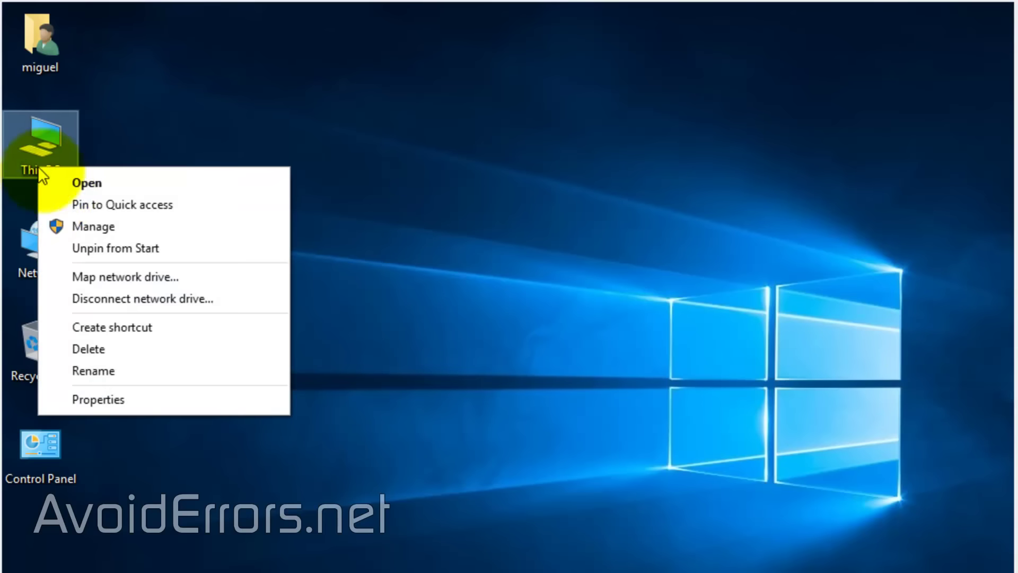
{"action": "left_click", "coordinate": [53, 227]}
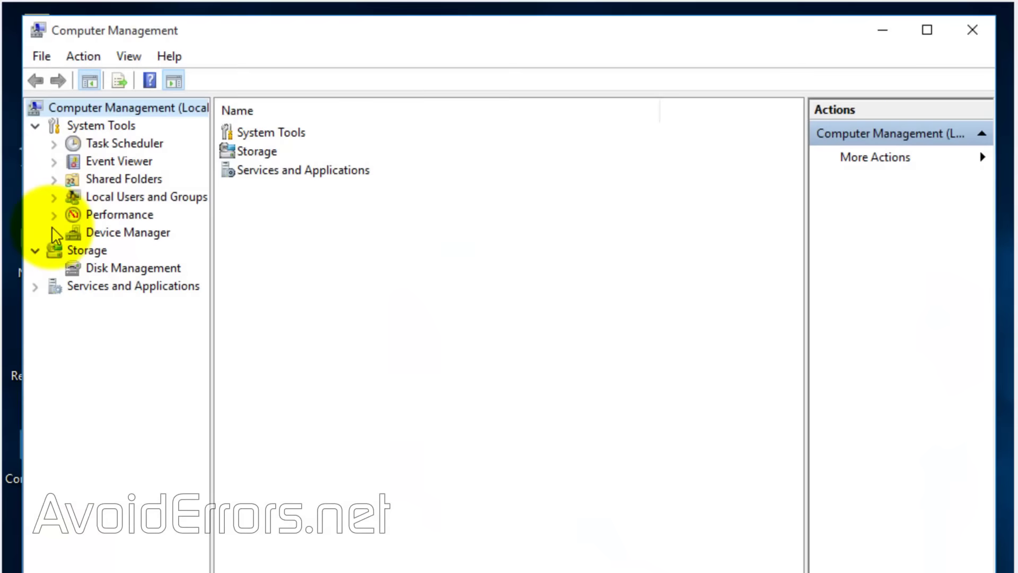
{"action": "double_click", "coordinate": [237, 32]}
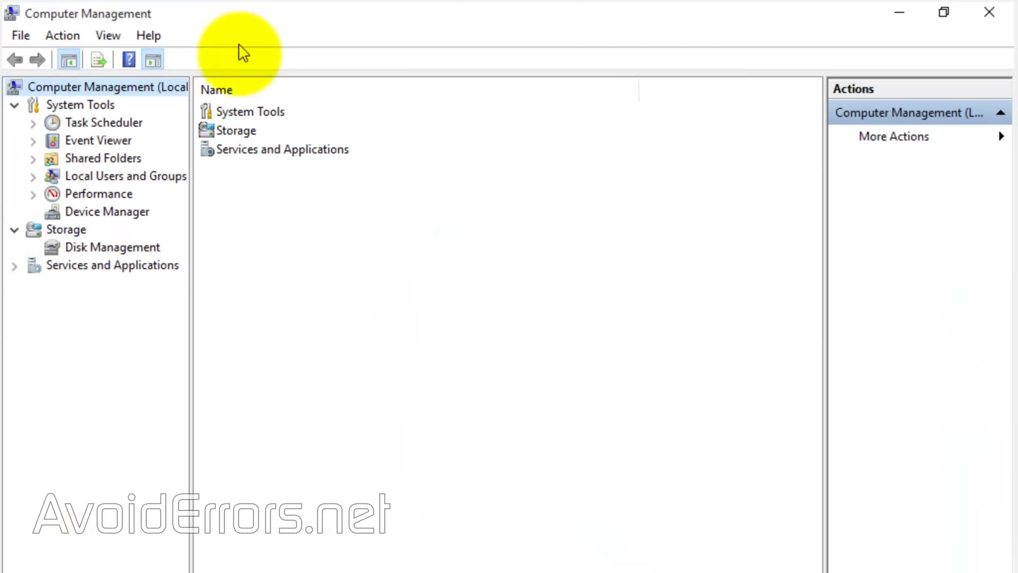
{"action": "left_click", "coordinate": [85, 249]}
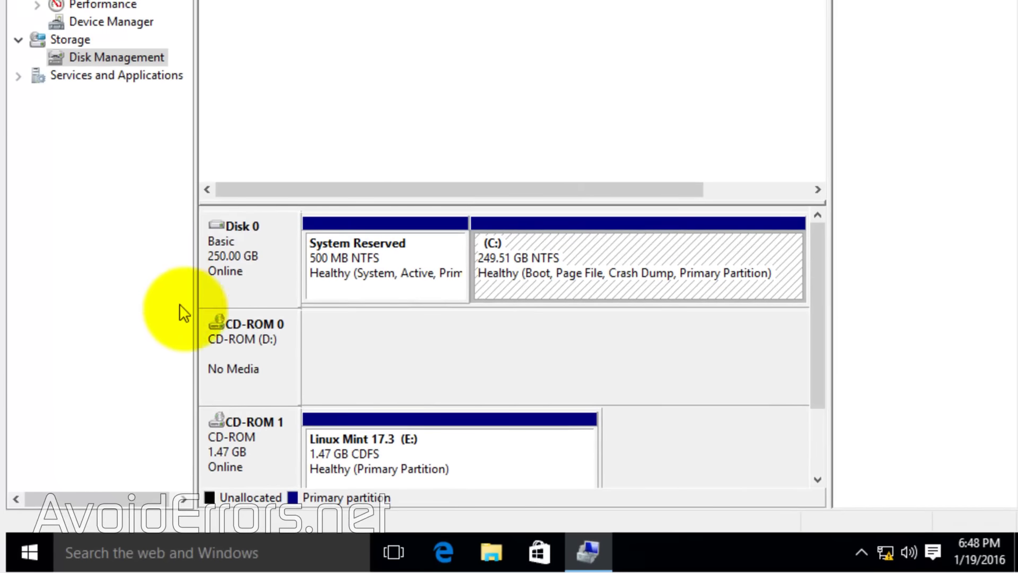
Shrink C: by 20000 MB to leave 19.53 GB unallocated, then close Computer Management
{"action": "right_click", "coordinate": [618, 227]}
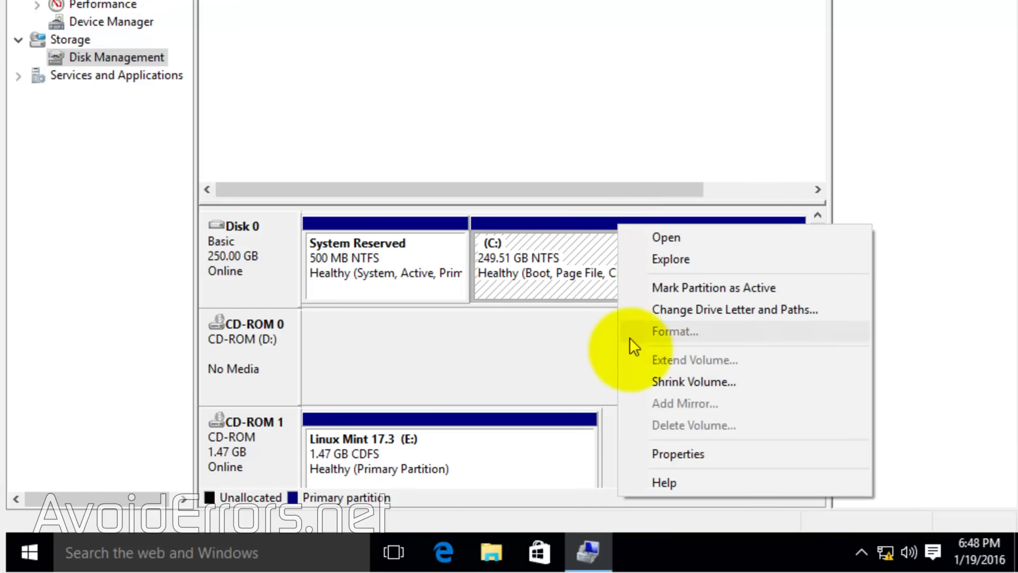
{"action": "left_click", "coordinate": [635, 385]}
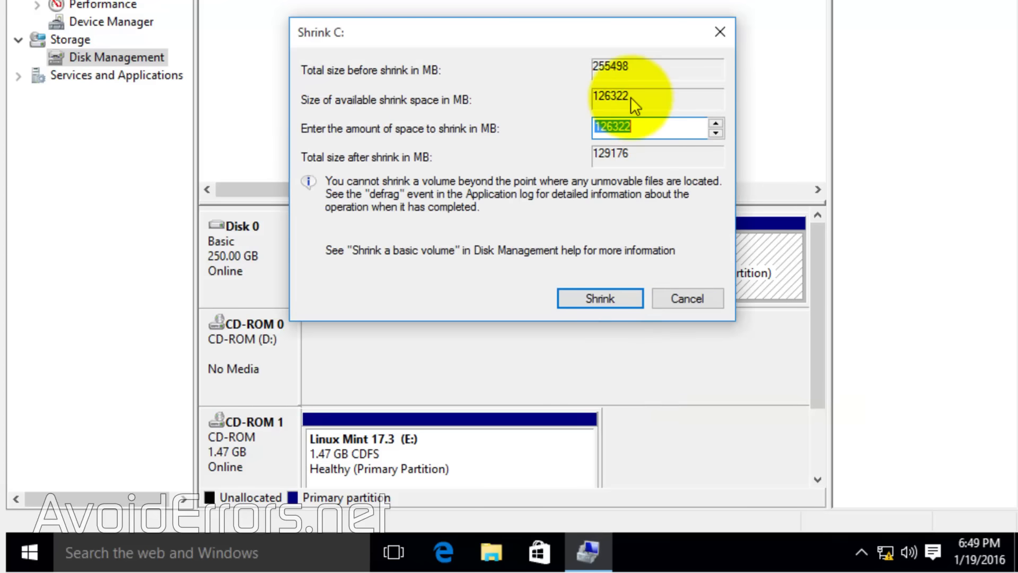
{"action": "double_click", "coordinate": [636, 127]}
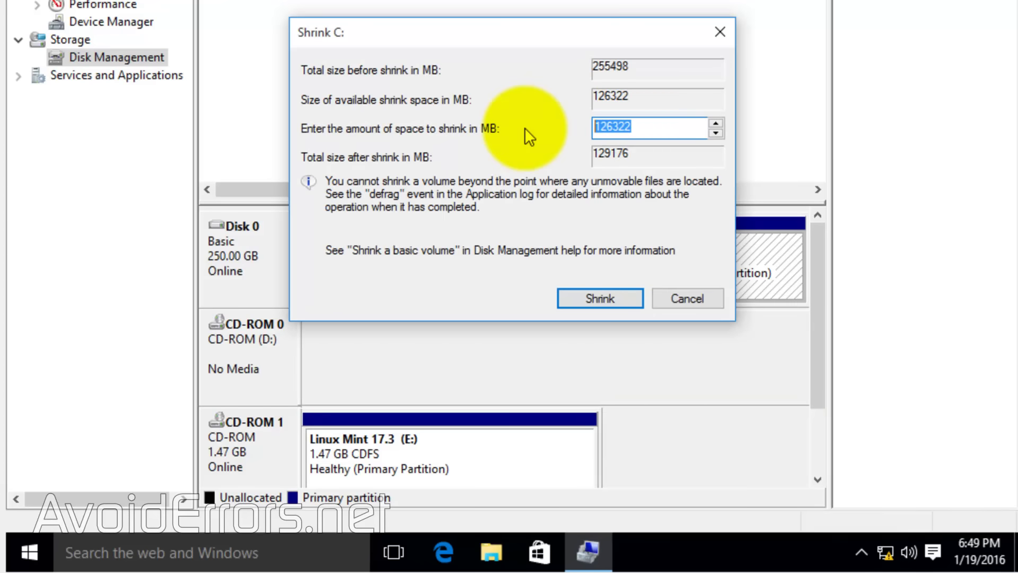
{"action": "key", "text": "Down"}
{"action": "double_click", "coordinate": [638, 127]}
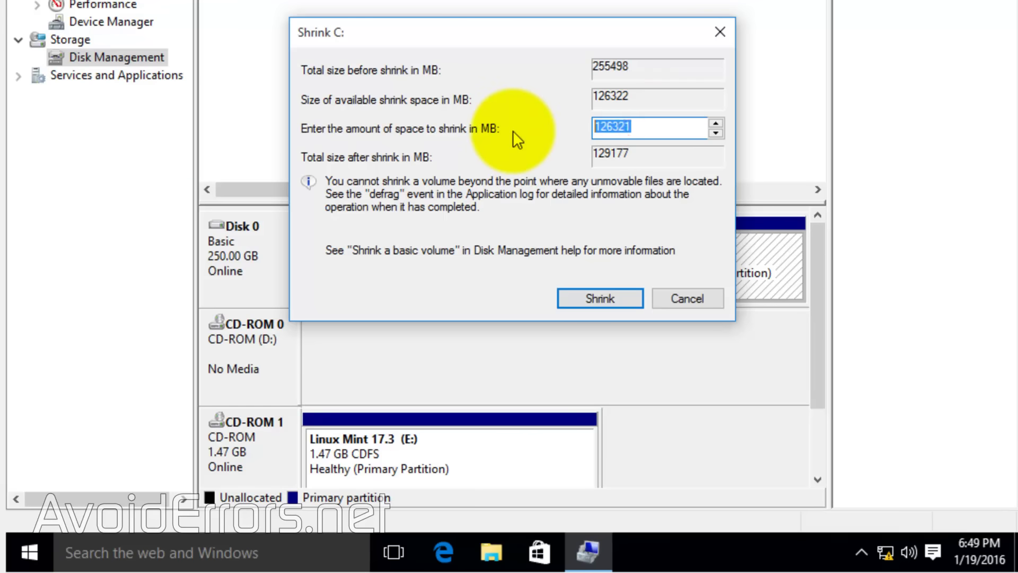
{"action": "type", "text": "20000"}
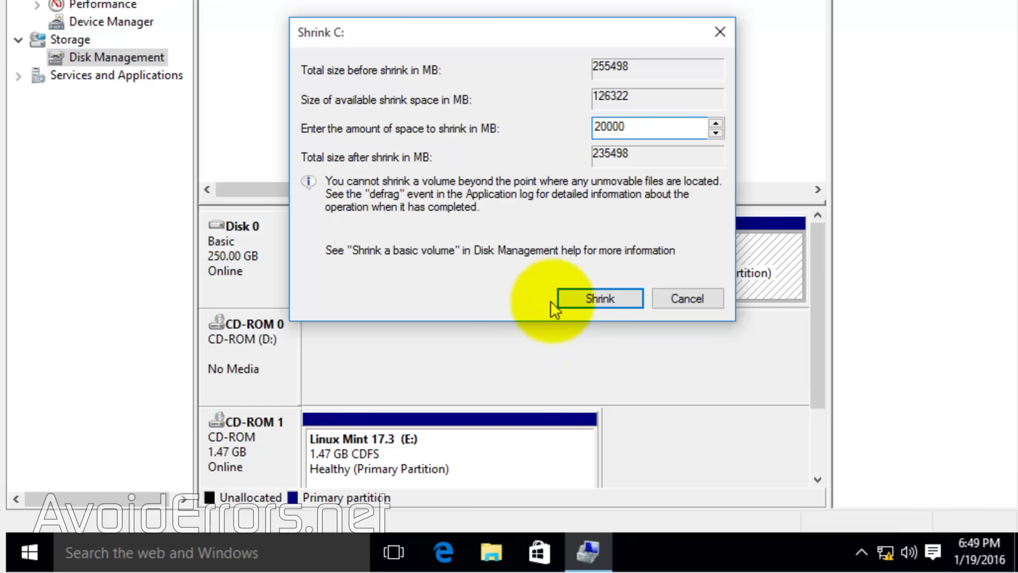
{"action": "left_click", "coordinate": [565, 298]}
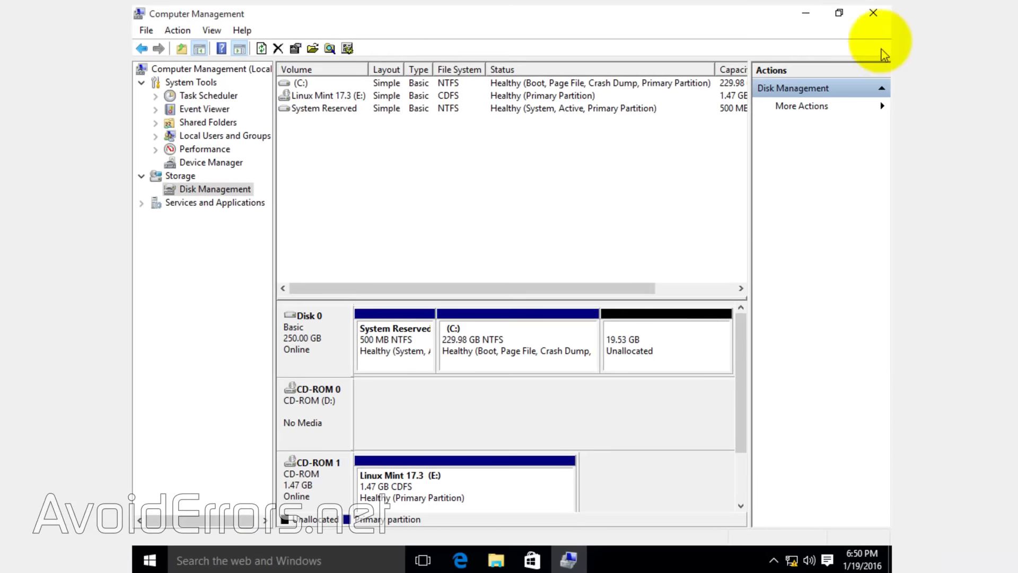
{"action": "left_click", "coordinate": [874, 15]}
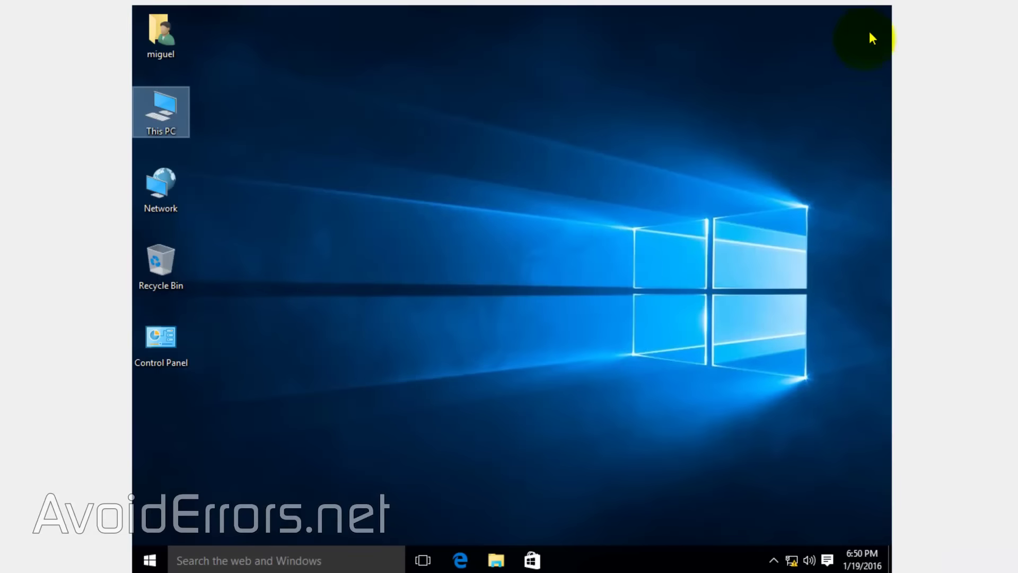
Restart Windows from the Start menu's Power options to boot the Mint live system
{"action": "left_click", "coordinate": [151, 562]}
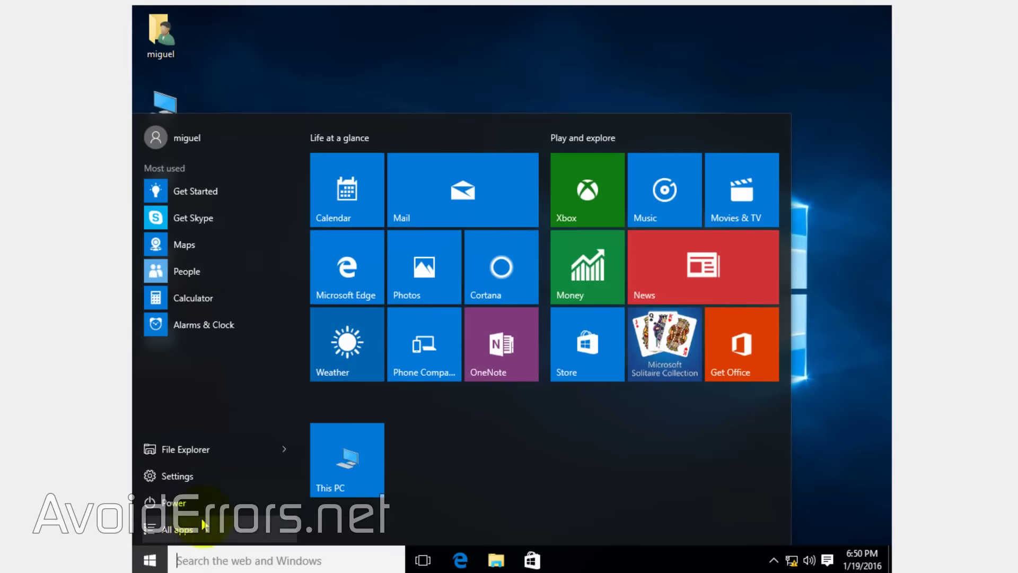
{"action": "left_click", "coordinate": [210, 506]}
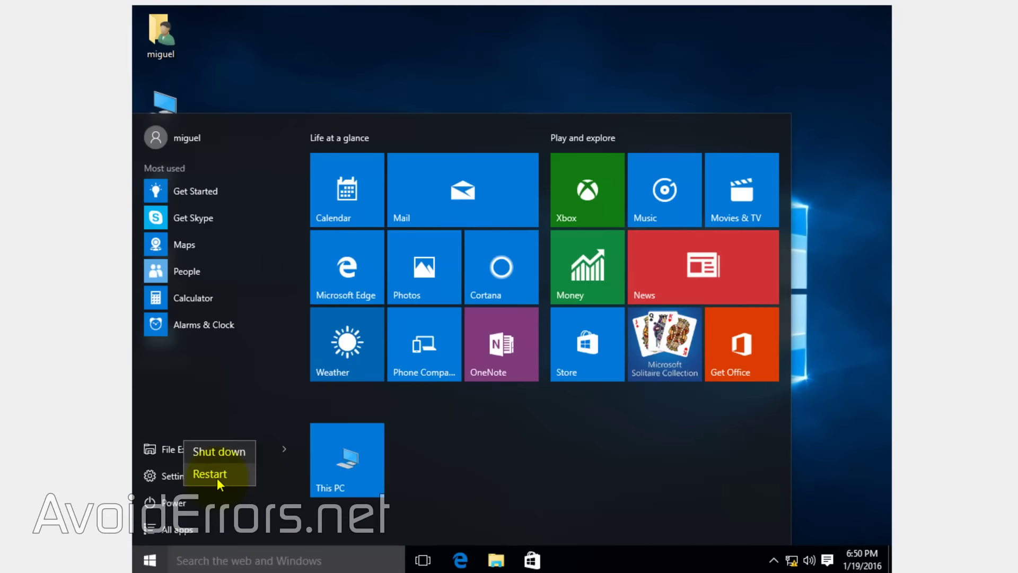
{"action": "left_click", "coordinate": [217, 478]}
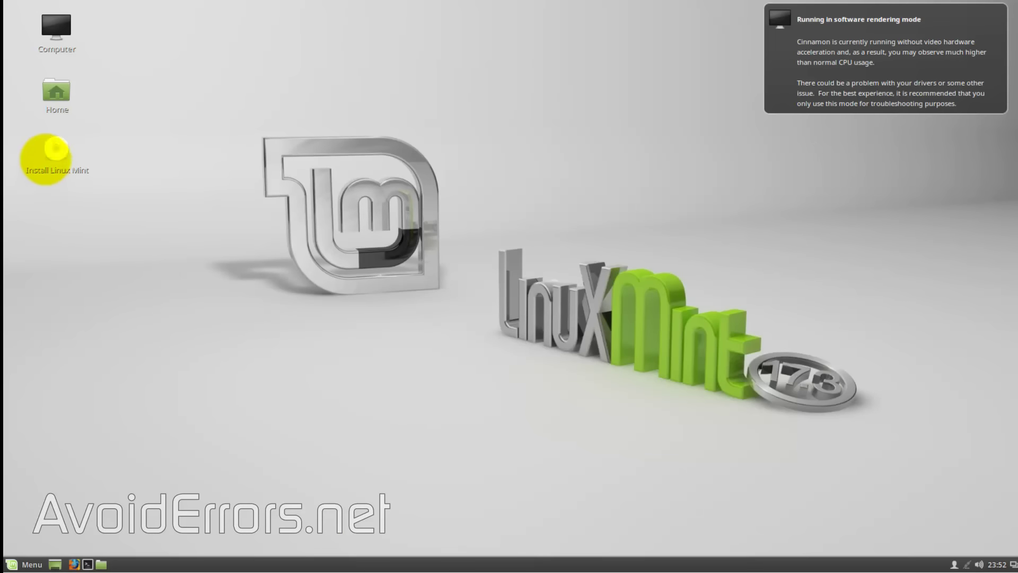
Launch Install Linux Mint, keep English, and choose 'Something else' for manual partitioning
{"action": "left_click", "coordinate": [46, 158]}
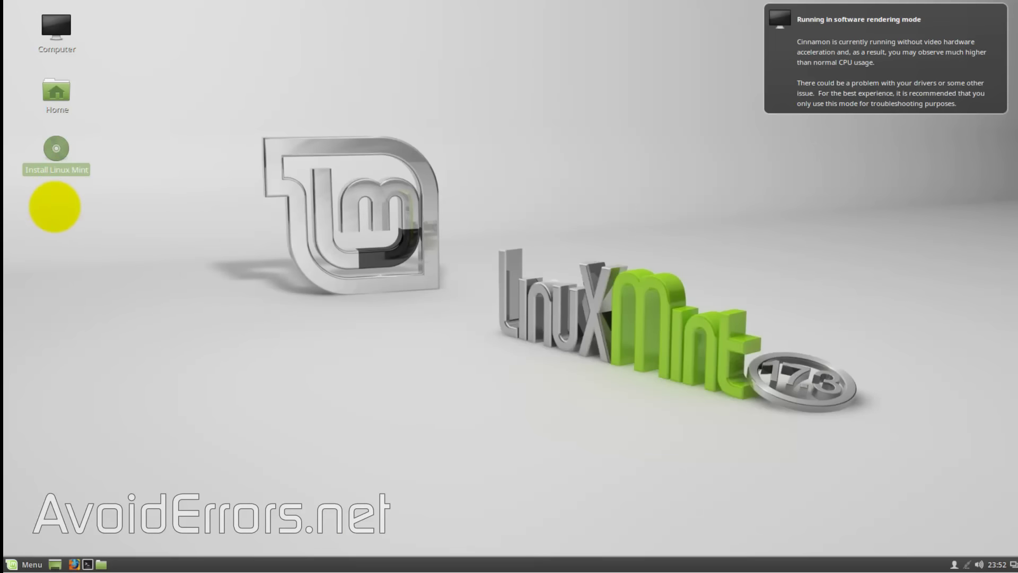
{"action": "double_click", "coordinate": [55, 152]}
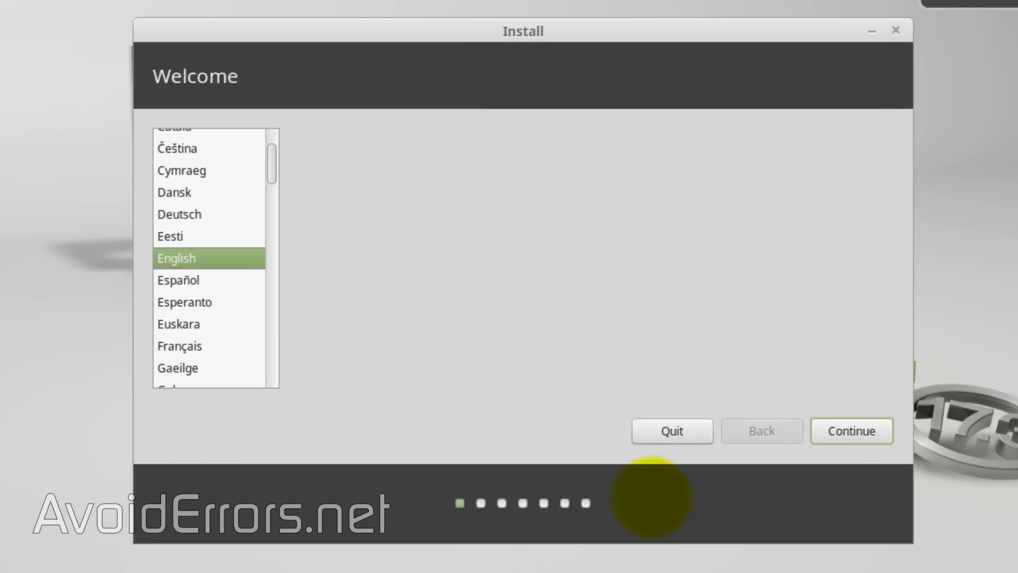
{"action": "left_click", "coordinate": [824, 430]}
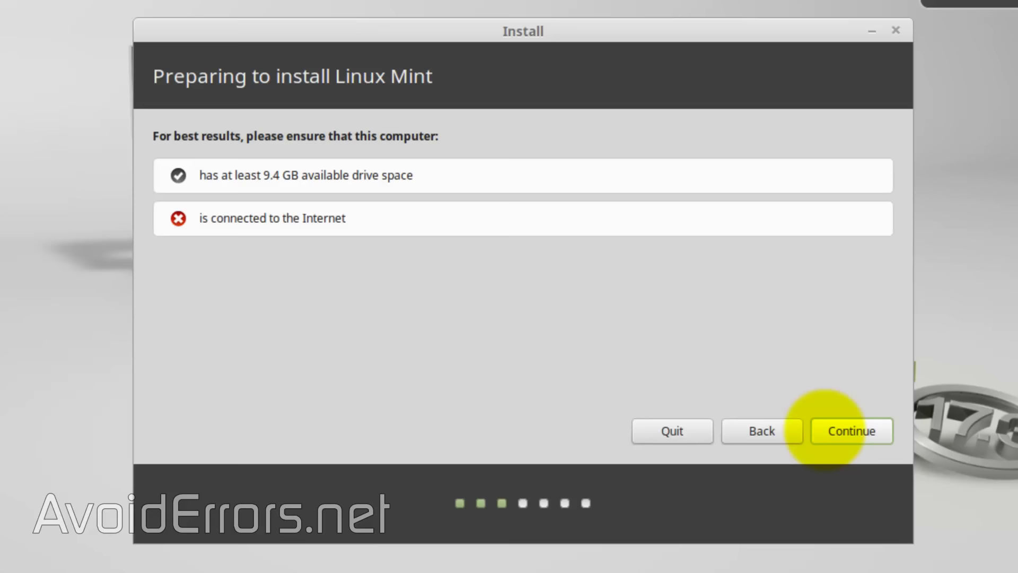
{"action": "left_click", "coordinate": [825, 430]}
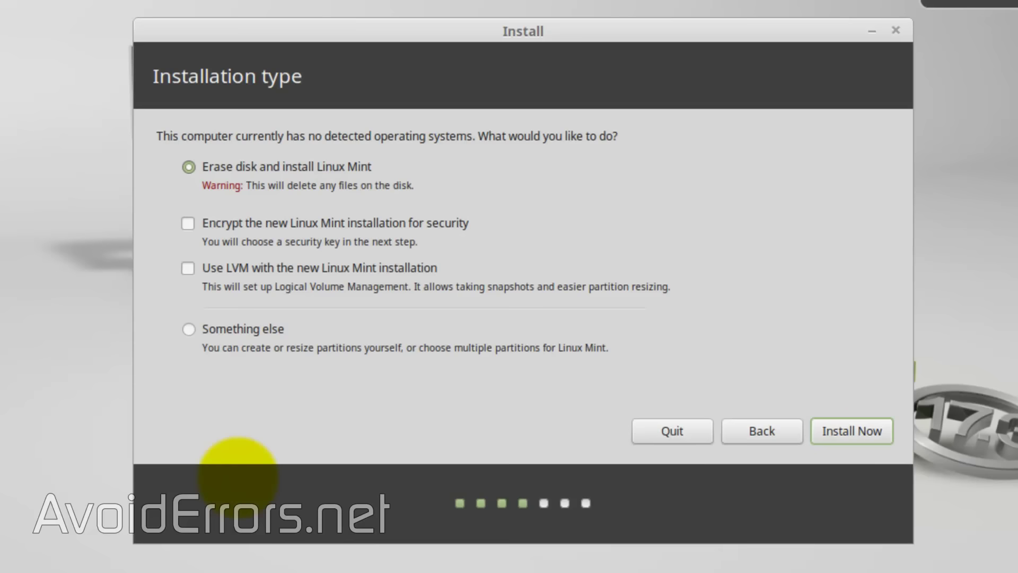
{"action": "left_click", "coordinate": [186, 331]}
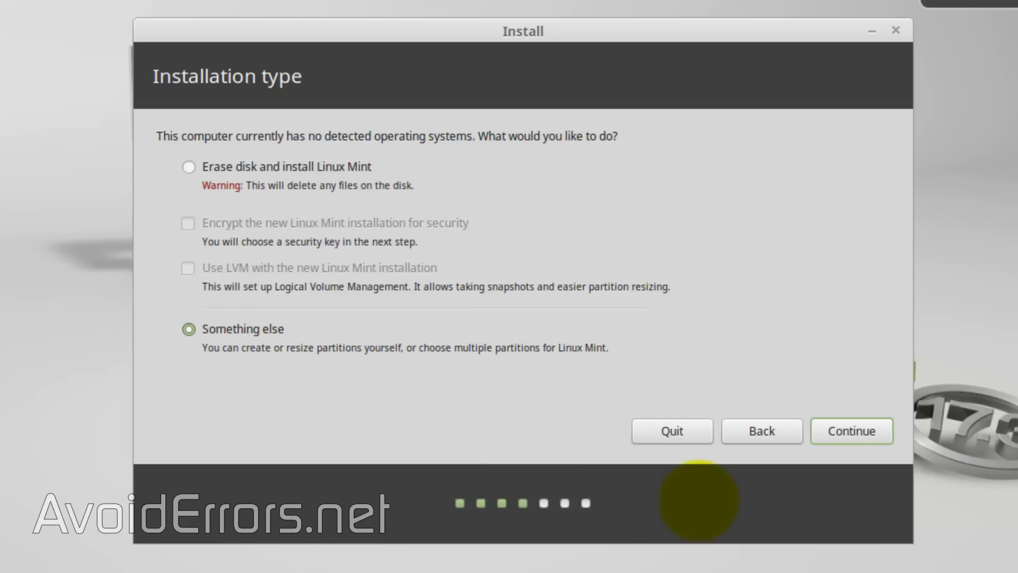
{"action": "left_click", "coordinate": [849, 431]}
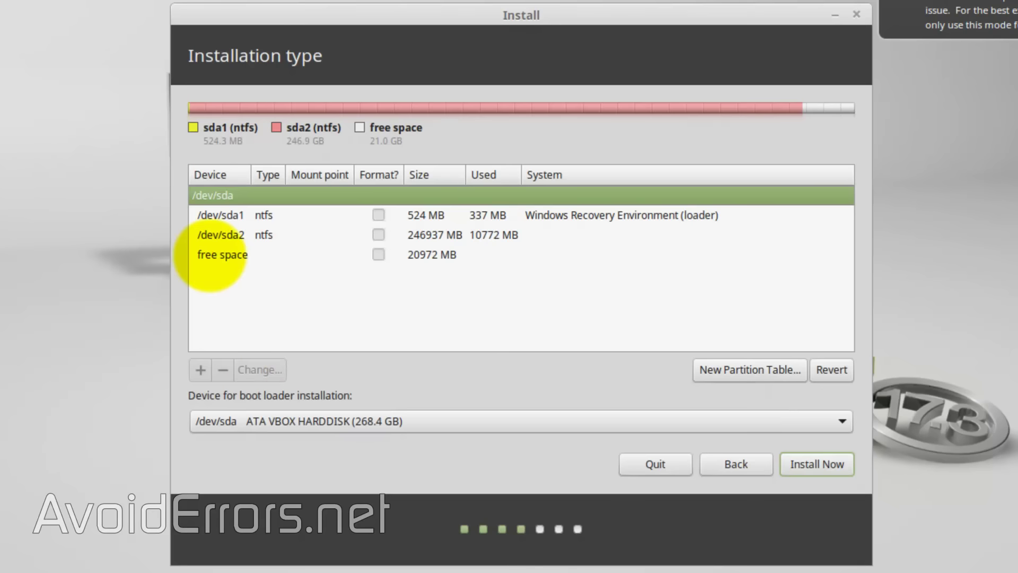
Create a 2000 MB logical swap partition in the 20972 MB free space
{"action": "left_click", "coordinate": [210, 256]}
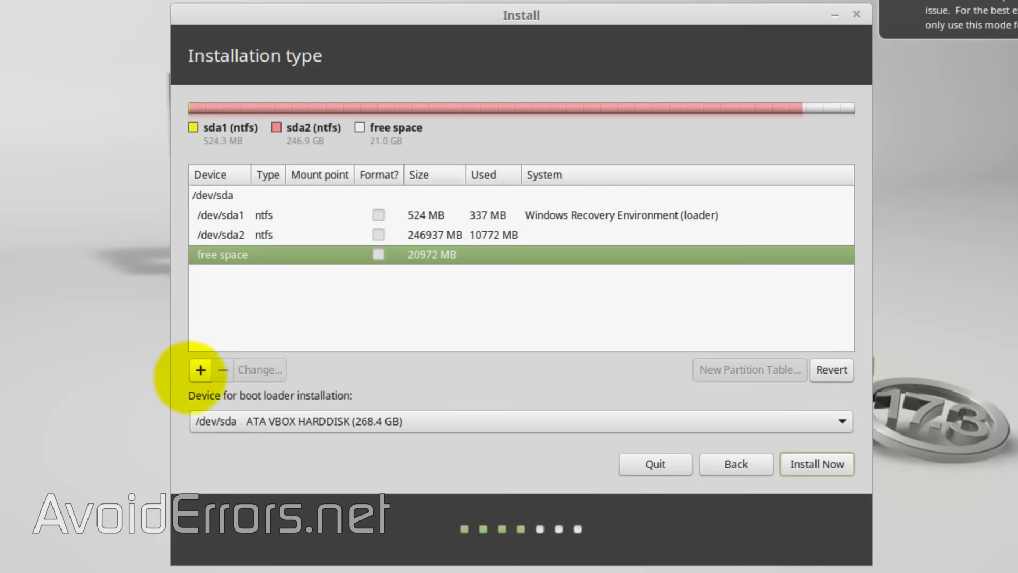
{"action": "left_click", "coordinate": [200, 370]}
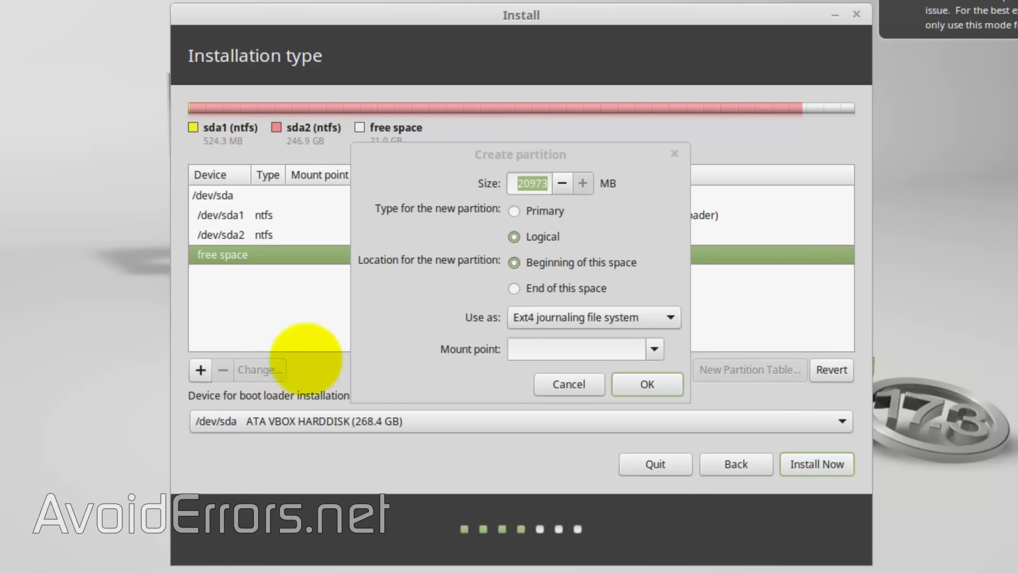
{"action": "left_click", "coordinate": [518, 183]}
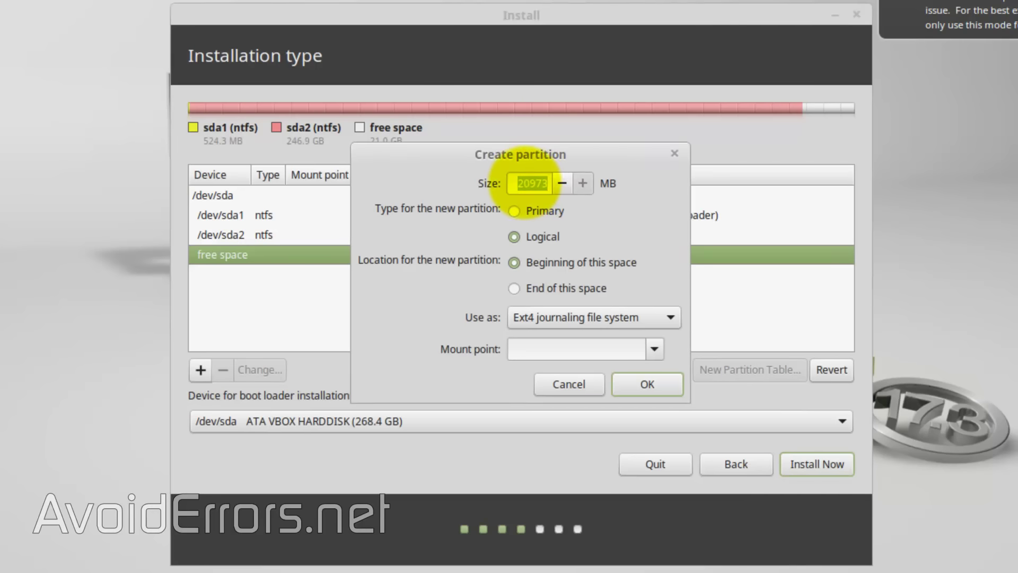
{"action": "type", "text": "2000"}
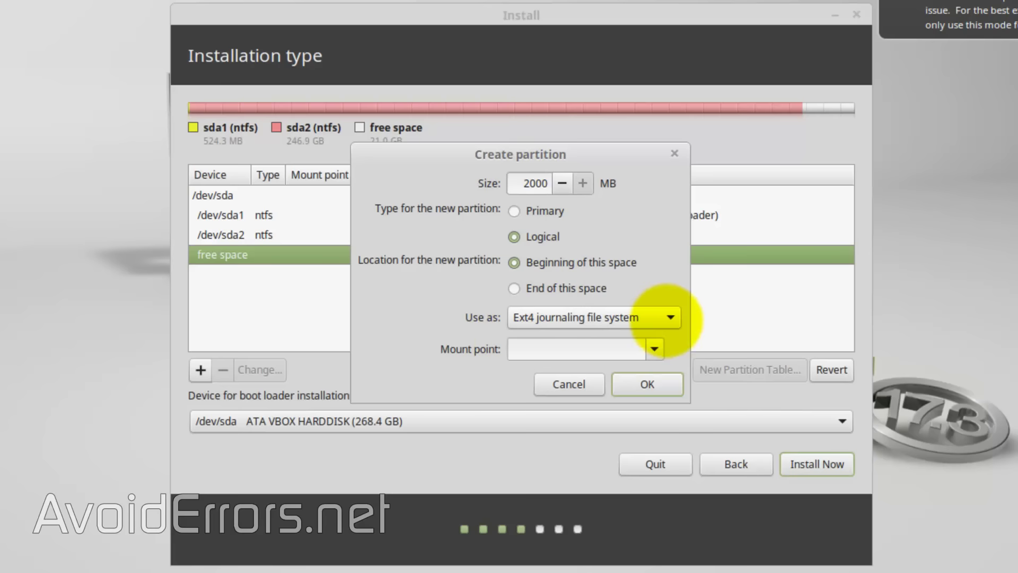
{"action": "left_click", "coordinate": [668, 318]}
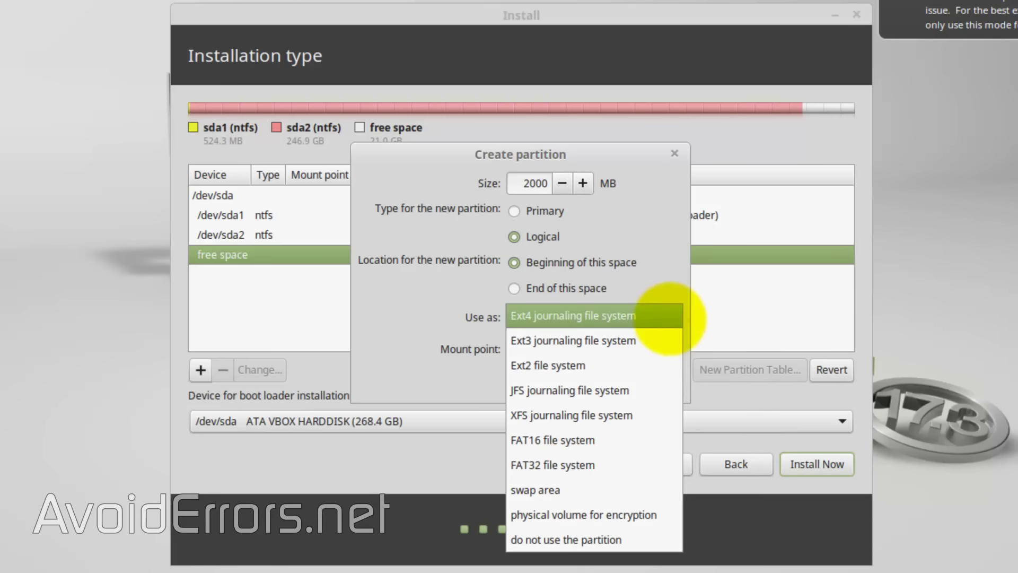
{"action": "left_click", "coordinate": [568, 488]}
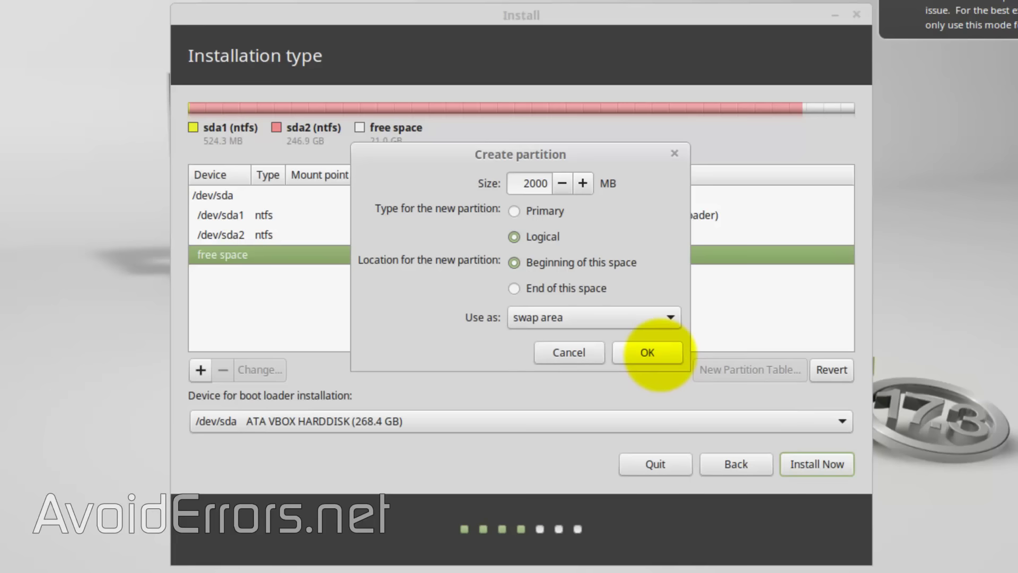
{"action": "left_click", "coordinate": [659, 353]}
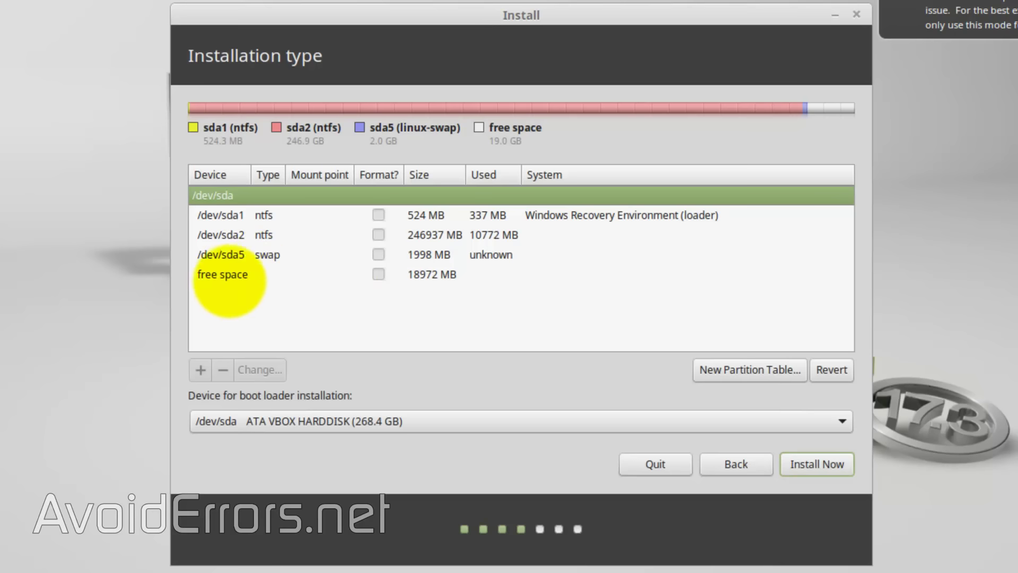
Make the remaining free space a primary ext4 partition mounted at /, then choose Install Now
{"action": "left_click", "coordinate": [227, 275]}
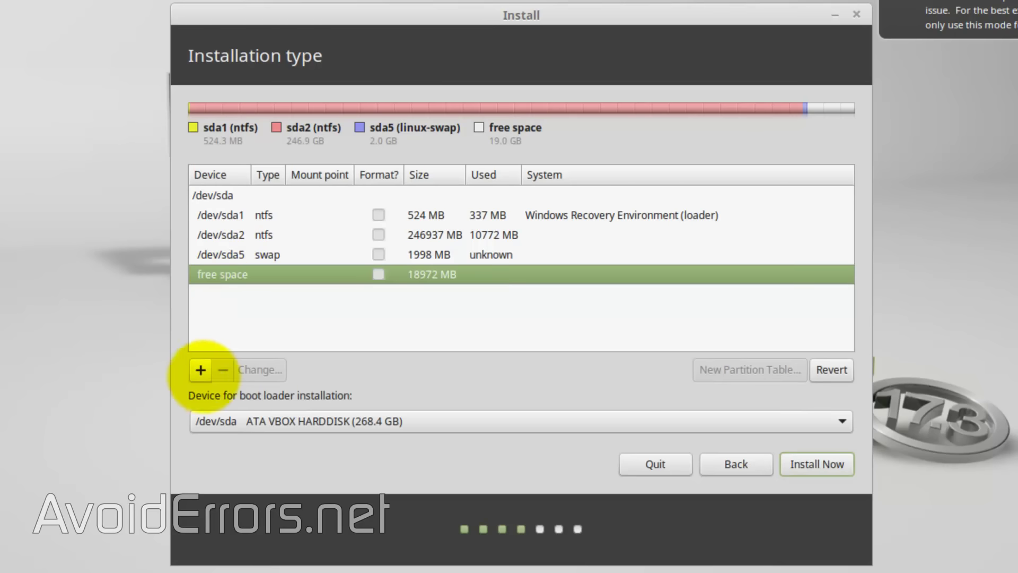
{"action": "left_click", "coordinate": [200, 370]}
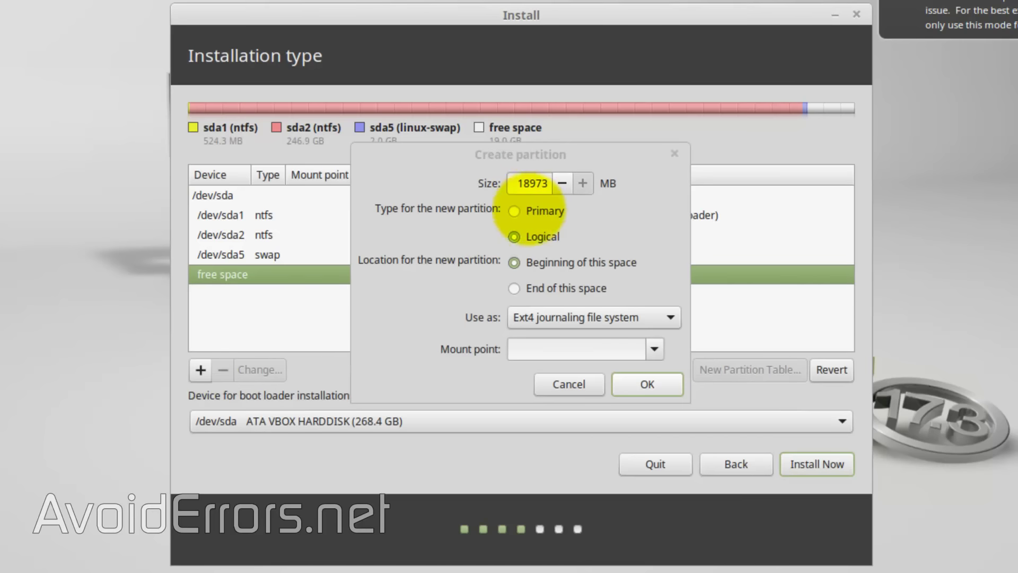
{"action": "left_click", "coordinate": [514, 213]}
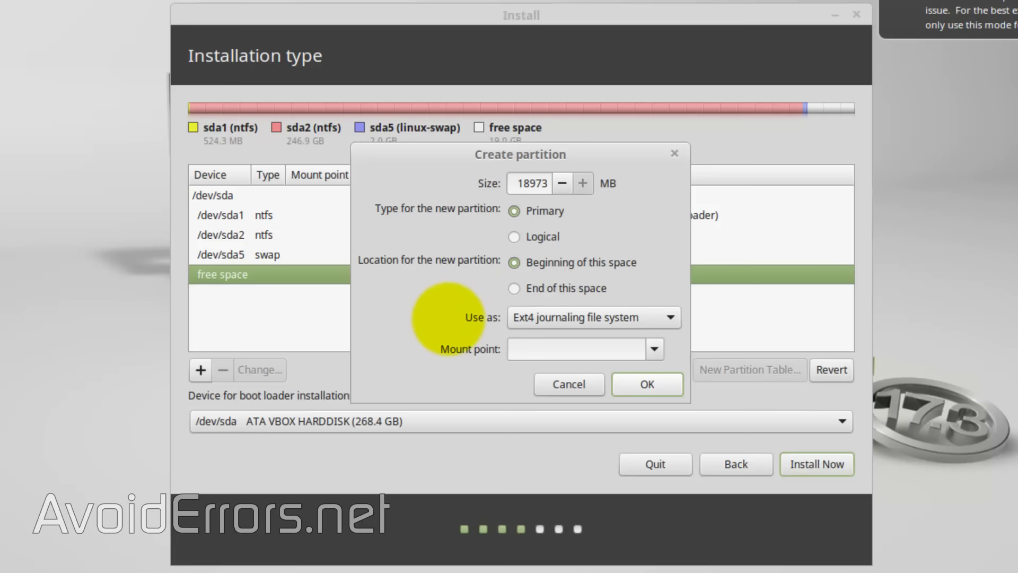
{"action": "left_click", "coordinate": [655, 349]}
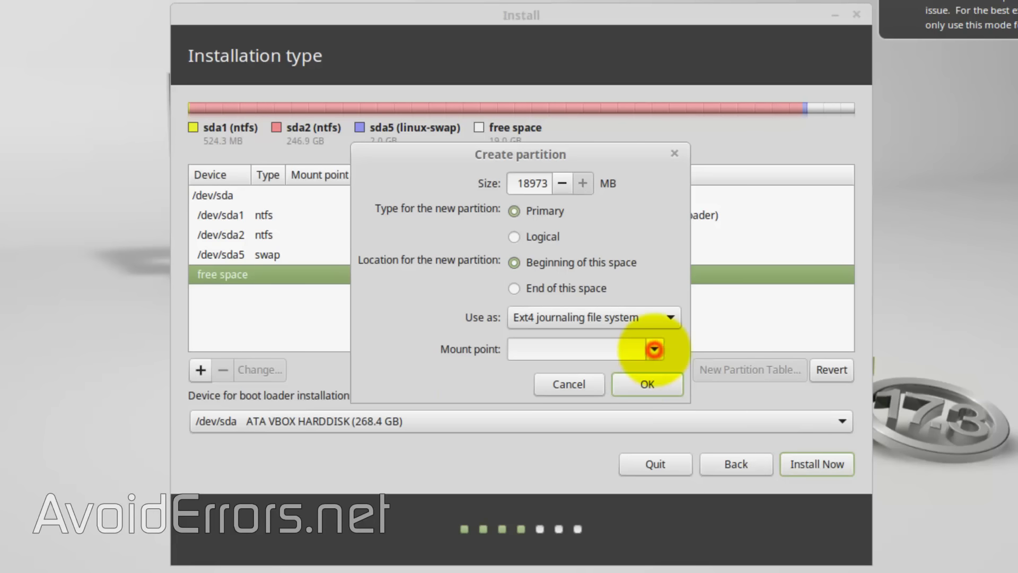
{"action": "left_click", "coordinate": [632, 373]}
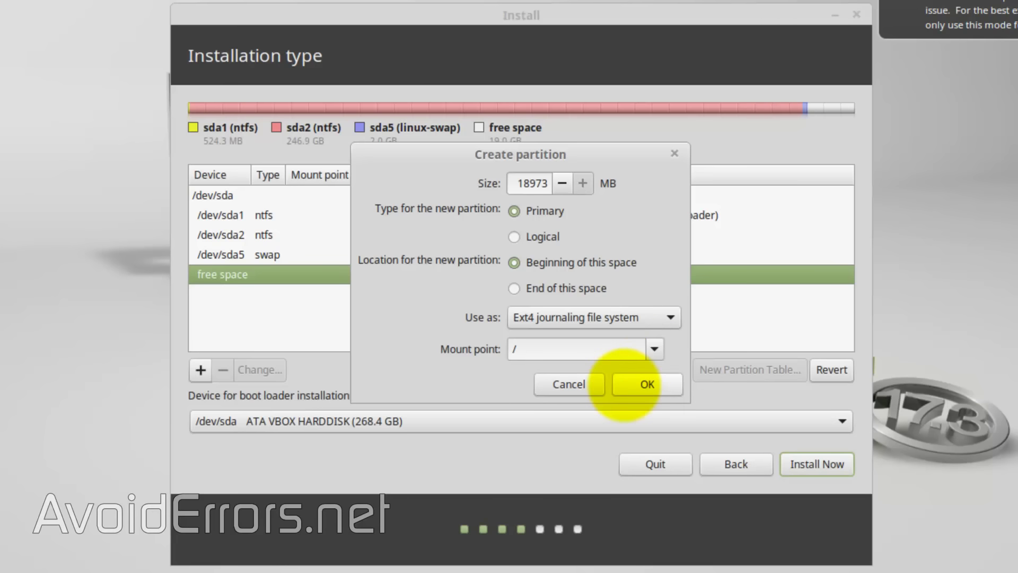
{"action": "left_click", "coordinate": [624, 385]}
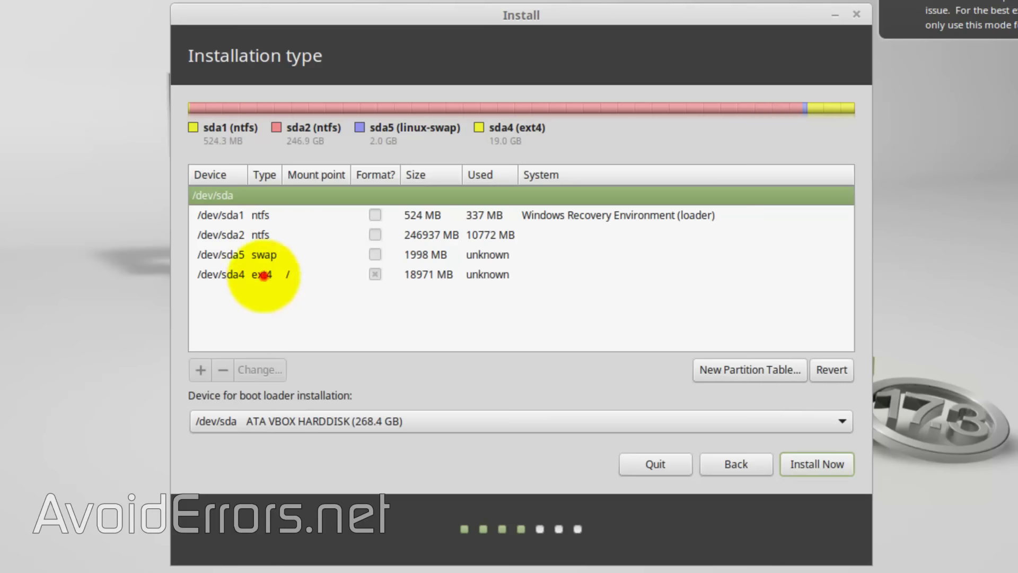
{"action": "left_click", "coordinate": [264, 274]}
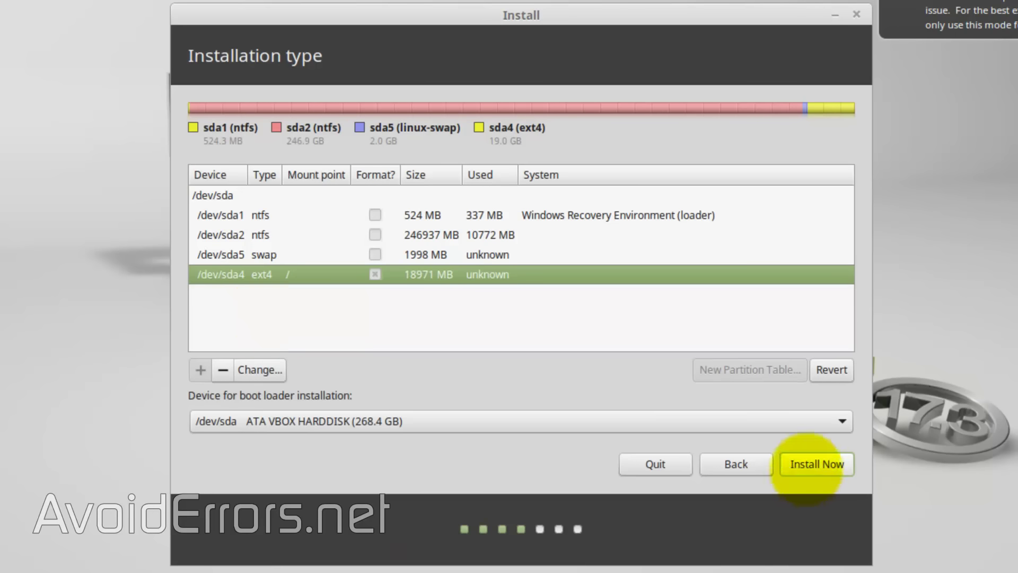
{"action": "left_click", "coordinate": [806, 467]}
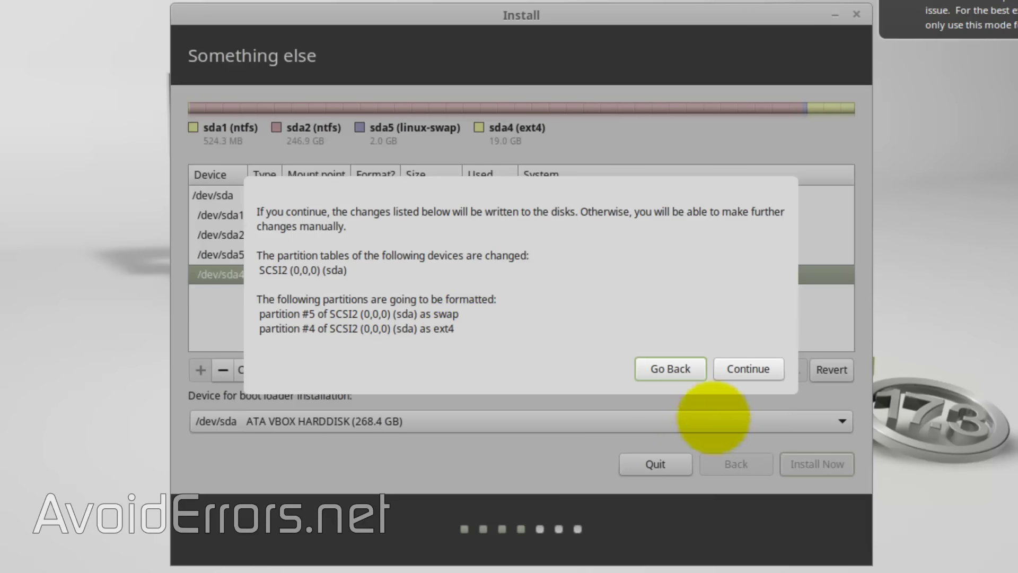
Approve the disk changes and accept the New York location and English (US) keyboard
{"action": "left_click", "coordinate": [724, 372]}
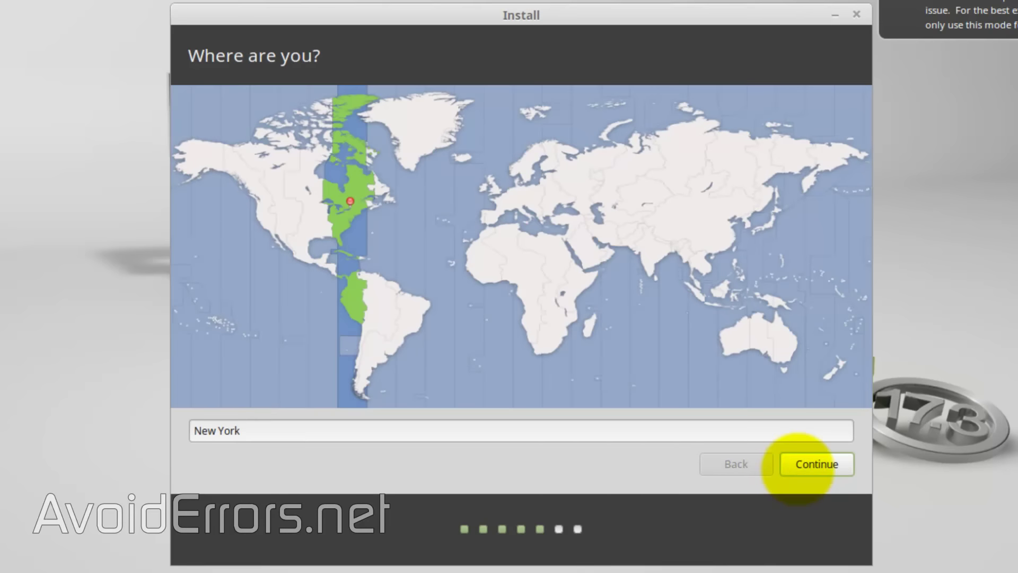
{"action": "left_click", "coordinate": [798, 467]}
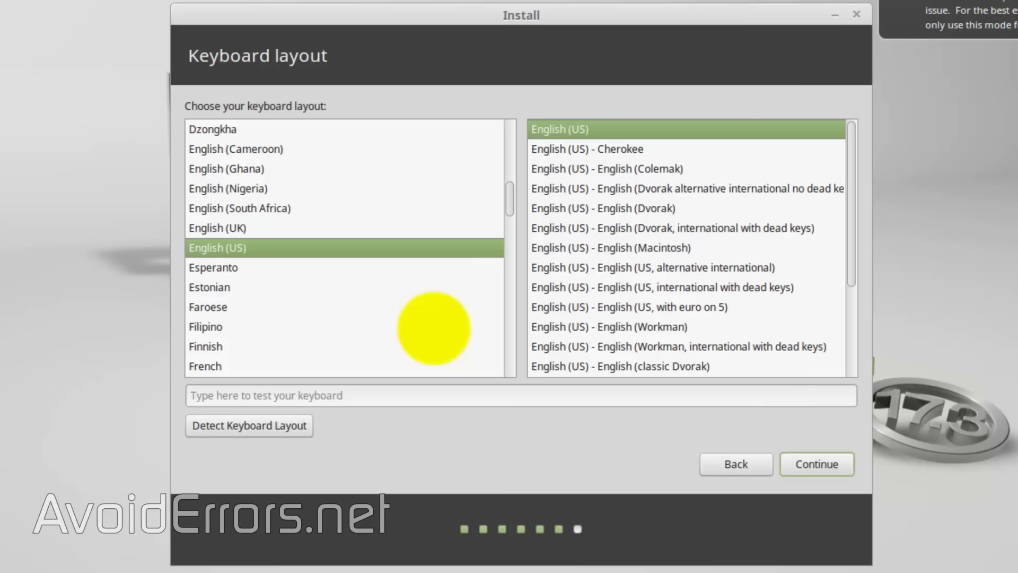
{"action": "left_click", "coordinate": [790, 467]}
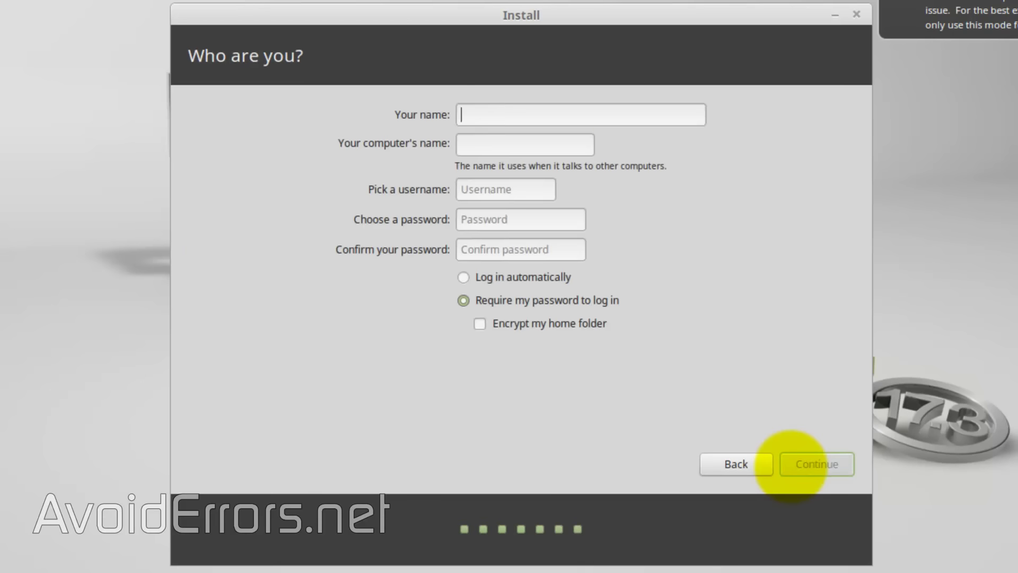
Enter the user's name and password, enable automatic login, and finish the installation
{"action": "type", "text": "AvoidE"}
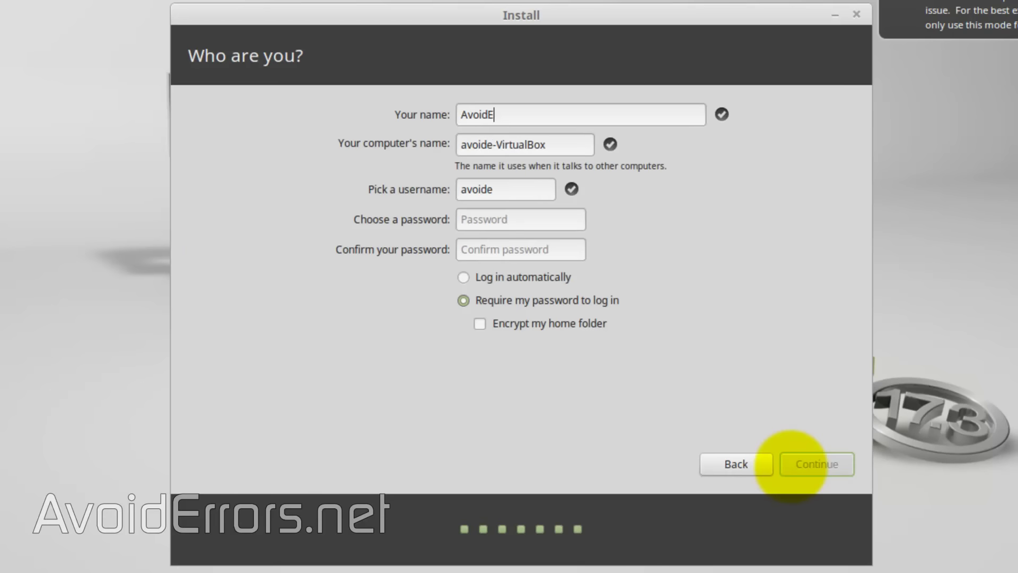
{"action": "type", "text": "rrors"}
{"action": "left_click", "coordinate": [558, 216]}
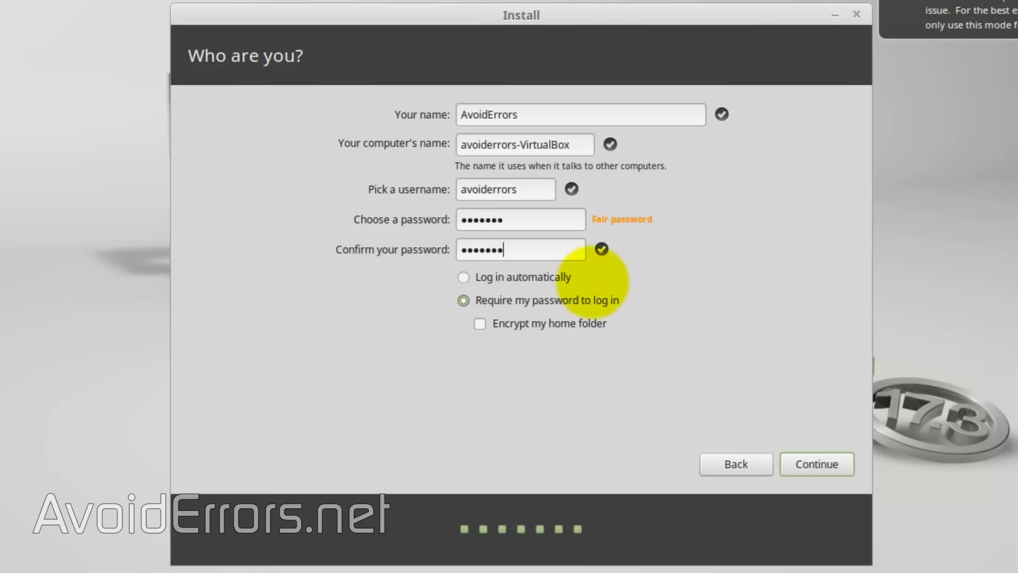
{"action": "left_click", "coordinate": [559, 277]}
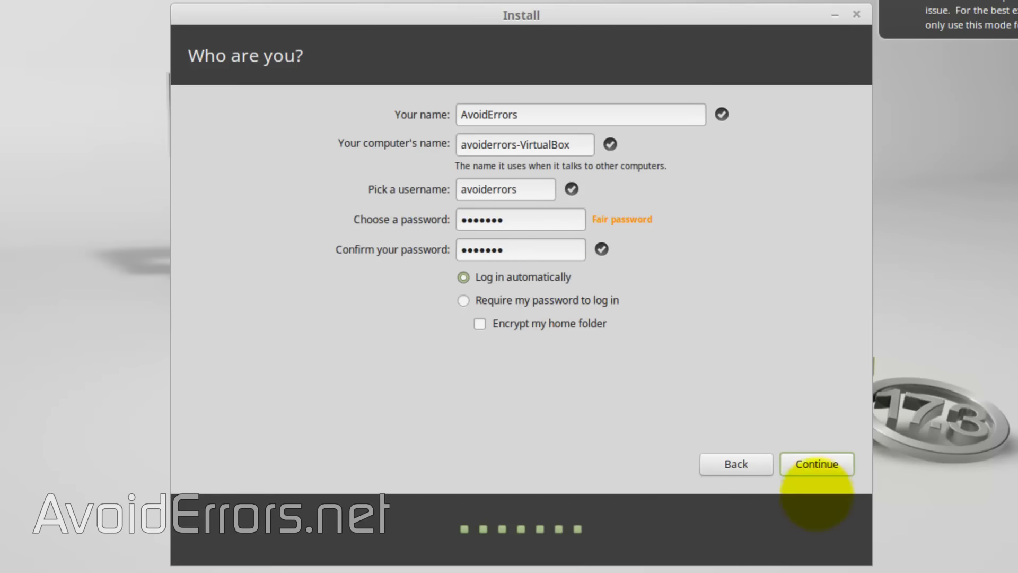
{"action": "left_click", "coordinate": [825, 471]}
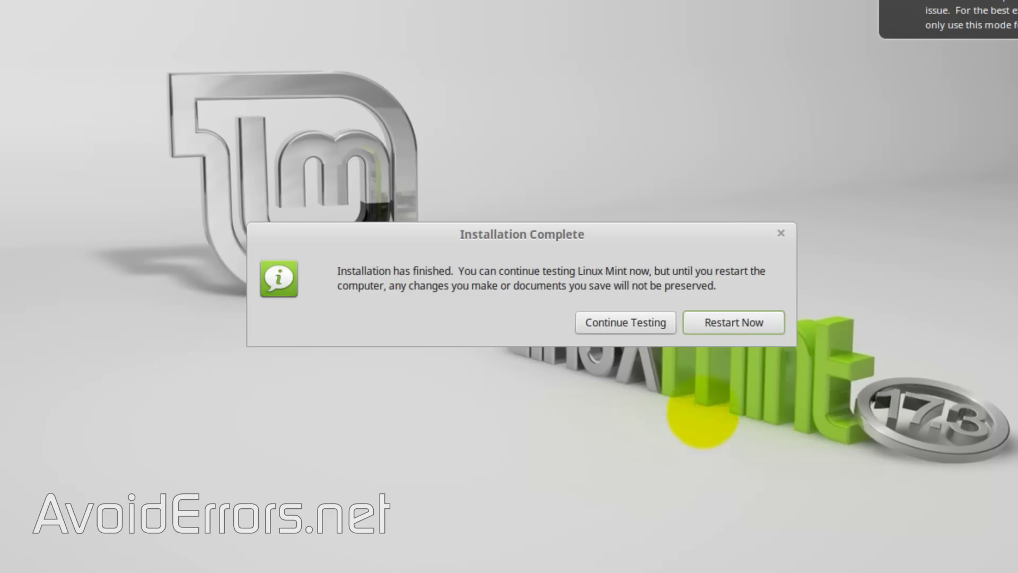
Restart after installation and select Linux Mint 17.3 over Windows in the GRUB menu
{"action": "left_click", "coordinate": [699, 328]}
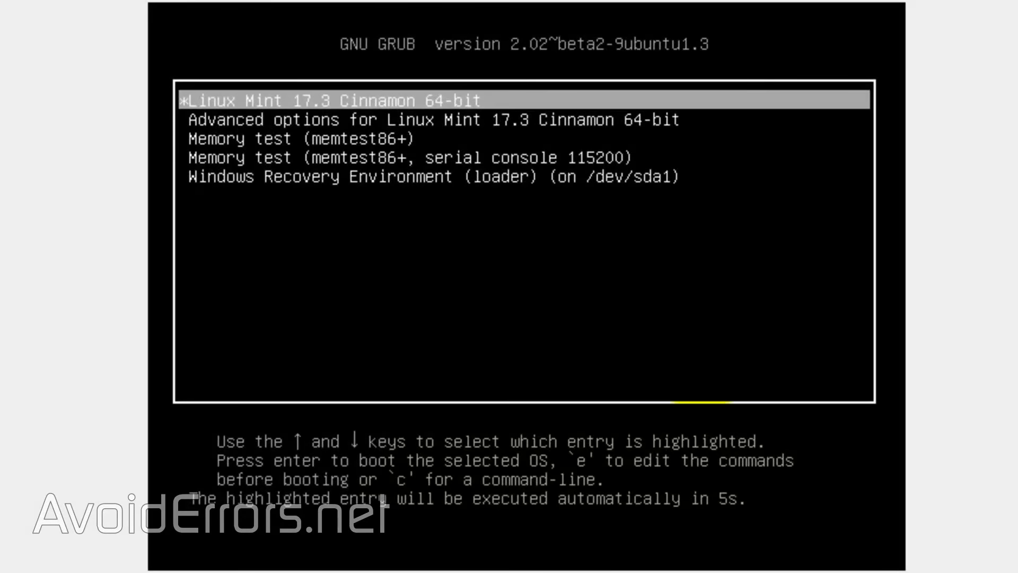
{"action": "key", "text": "Down"}
{"action": "key", "text": "Down"}
{"action": "key", "text": "Down"}
{"action": "key", "text": "Down"}
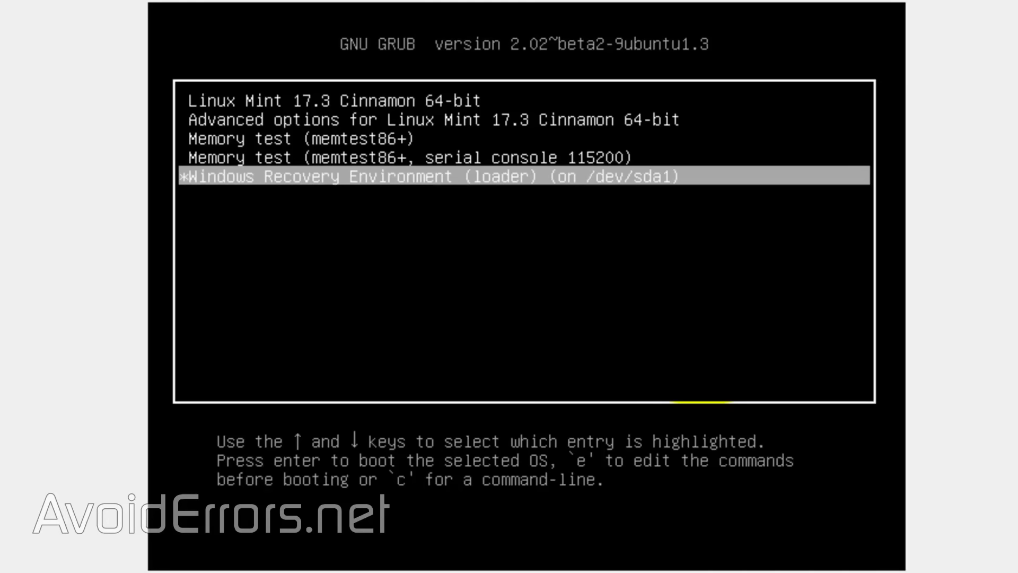
{"action": "key", "text": "Up"}
{"action": "key", "text": "Up"}
{"action": "key", "text": "Up"}
{"action": "key", "text": "Up"}
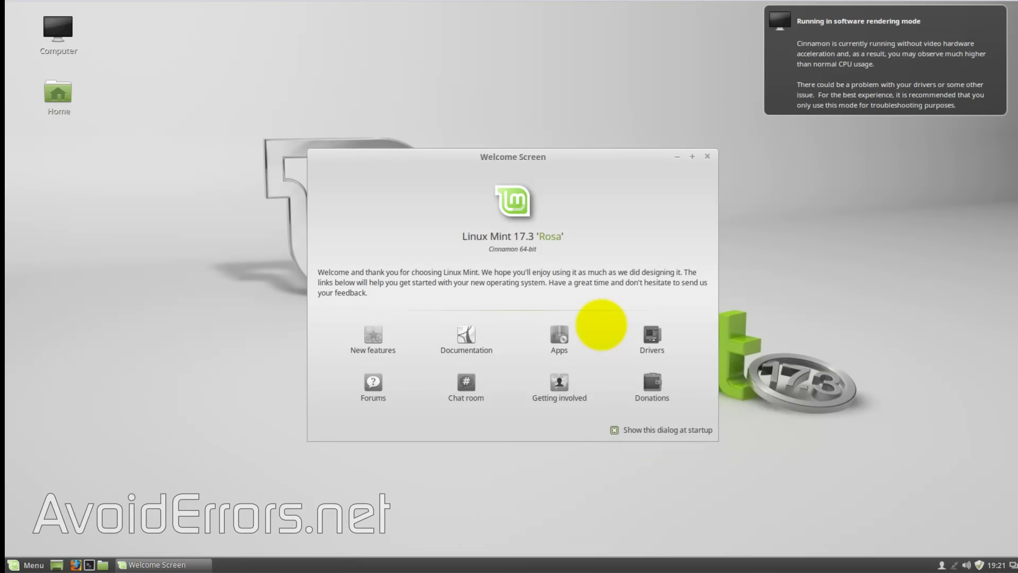
Close the Linux Mint Welcome Screen window
{"action": "left_click", "coordinate": [708, 156]}
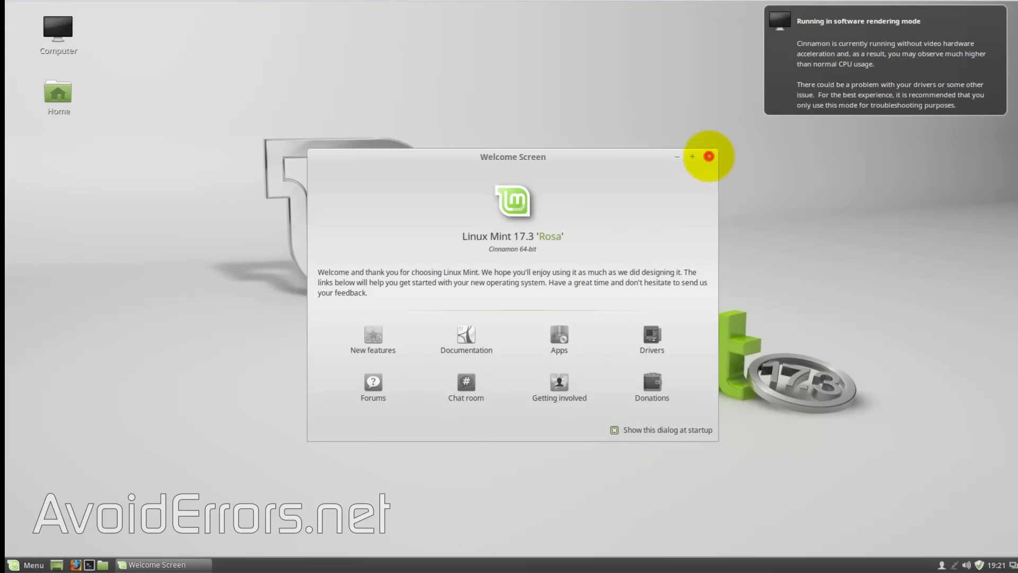